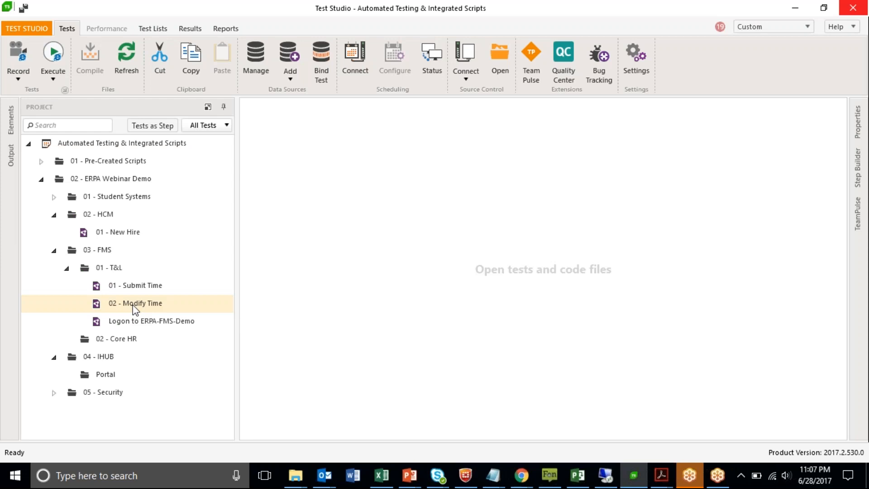
# Step: Execute the 02 - Modify Time test and sign in to the PeopleSoft page it opens
pyautogui.click(55, 58)
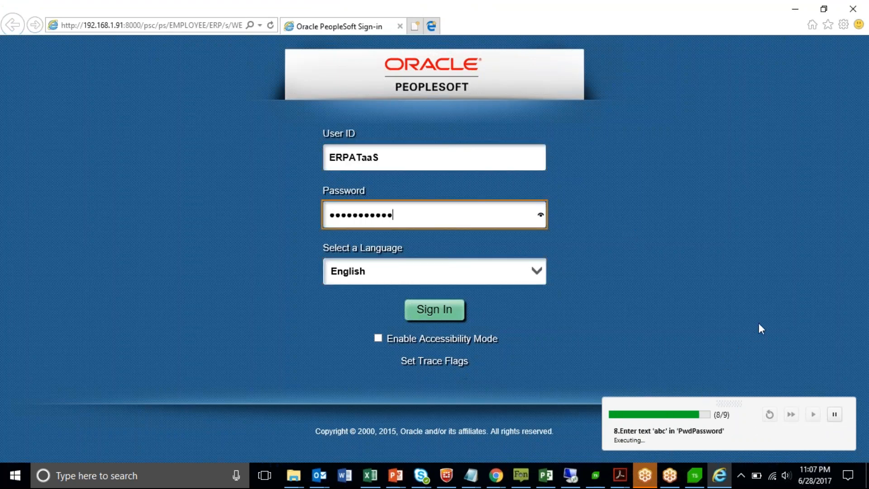
pyautogui.click(428, 311)
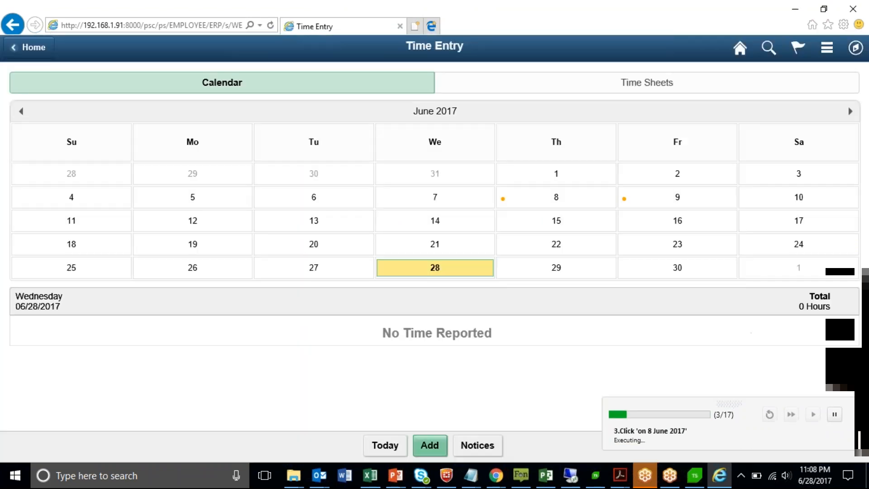
# Step: Add a Time Off entry for June 8, 2017 in the Time Entry calendar
pyautogui.click(557, 198)
pyautogui.click(429, 445)
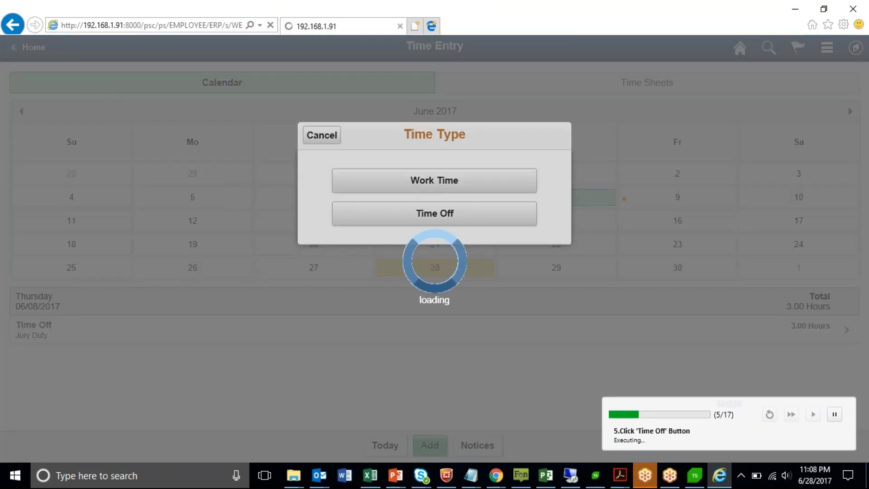
pyautogui.click(435, 213)
# Step: Replace the hours of the Jury Duty time off entry with 4
pyautogui.press('Left')
pyautogui.press('Left')
pyautogui.press('Left')
pyautogui.press('Left')
pyautogui.press('Delete')
pyautogui.press('Delete')
pyautogui.press('Delete')
pyautogui.press('Delete')
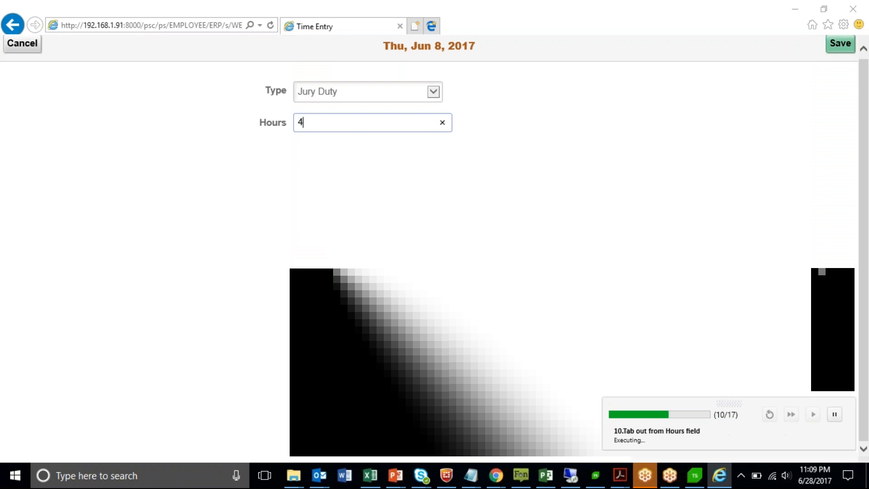
pyautogui.write('4')
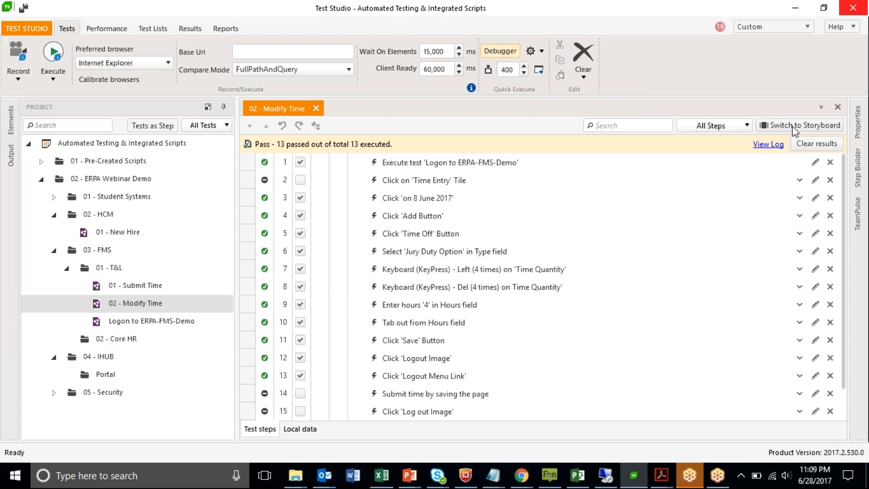
# Step: Review the execution log of the Modify Time test from beginning to end, then close it
pyautogui.click(769, 145)
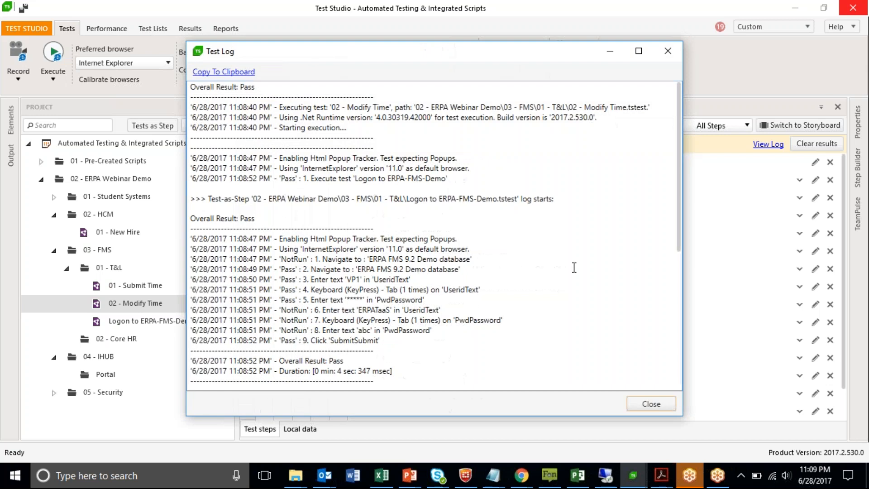
pyautogui.moveTo(678, 168); pyautogui.dragTo(678, 341)
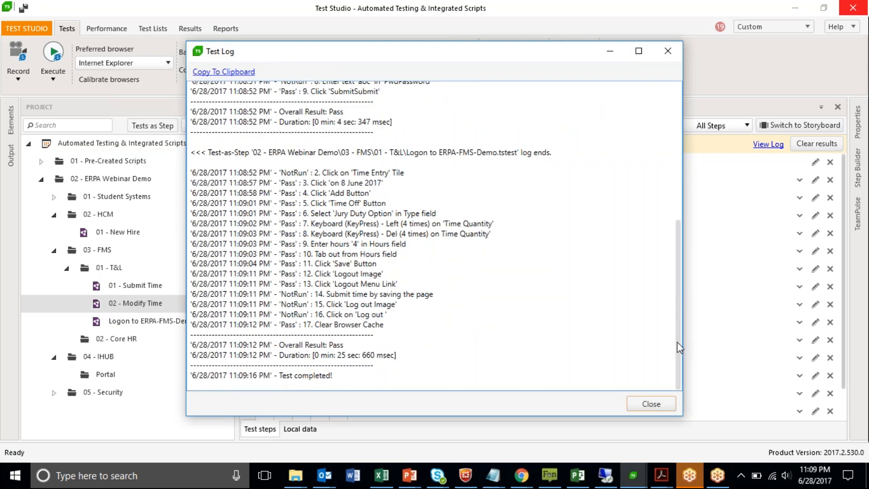
pyautogui.moveTo(671, 246); pyautogui.dragTo(673, 110)
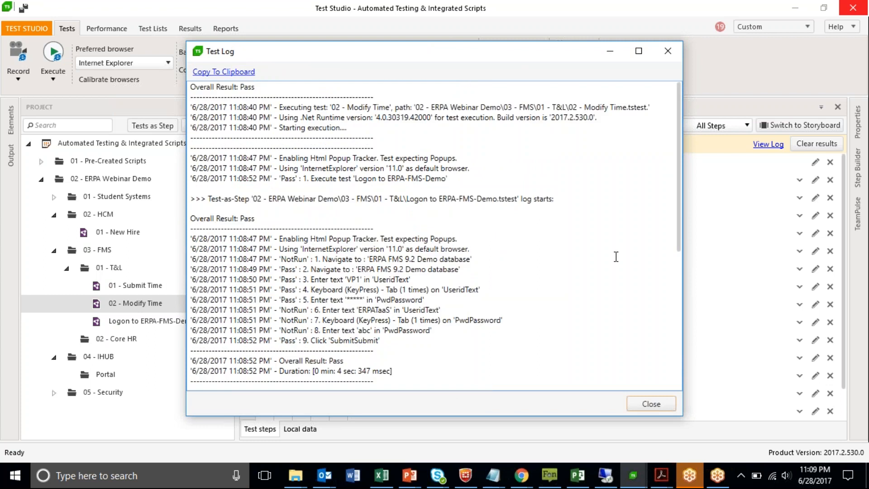
pyautogui.click(661, 405)
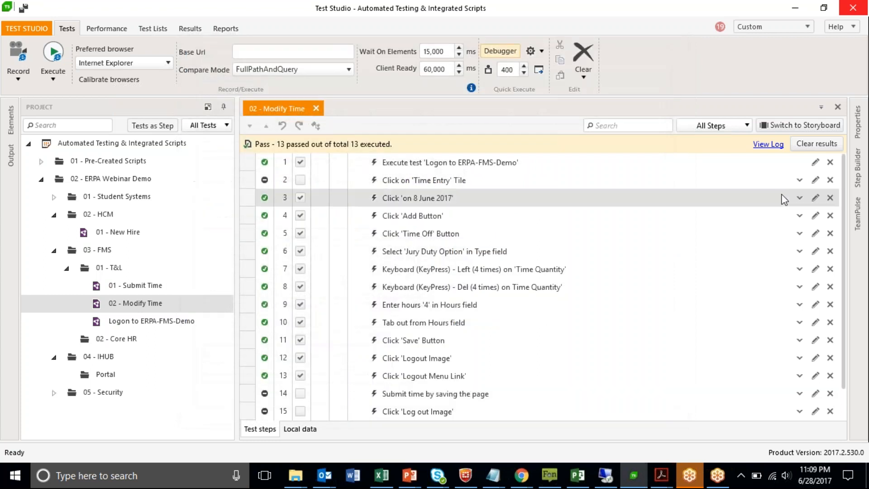
# Step: Browse the Modify Time storyboard up to the 'Tab out from Hours field' step and return to the step list
pyautogui.click(809, 129)
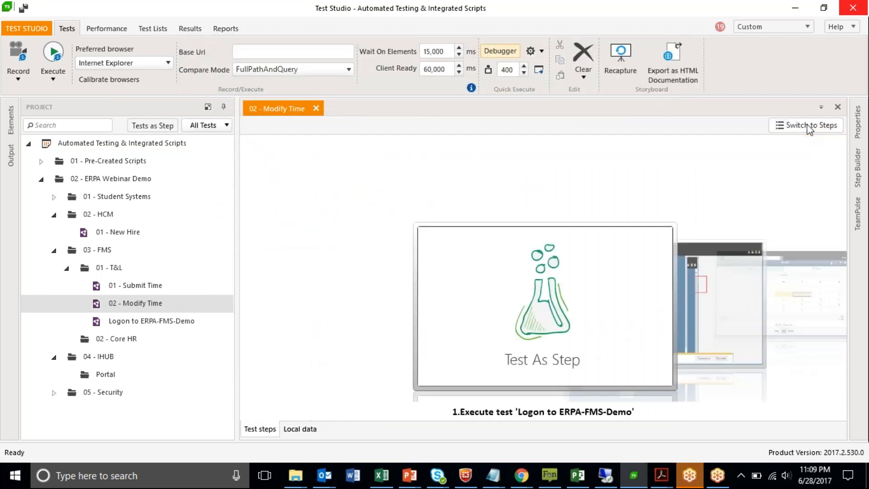
pyautogui.click(722, 306)
pyautogui.click(722, 306)
pyautogui.click(722, 305)
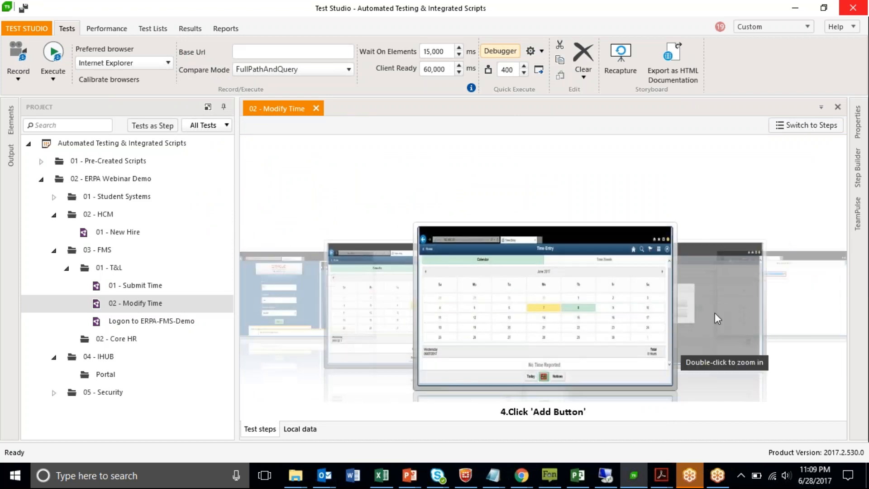
pyautogui.click(716, 313)
pyautogui.click(716, 313)
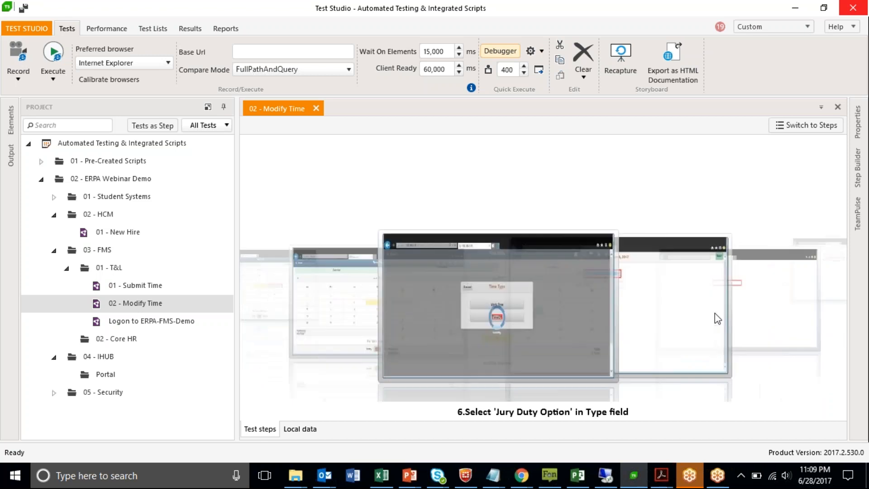
pyautogui.click(715, 313)
pyautogui.click(715, 314)
pyautogui.click(715, 314)
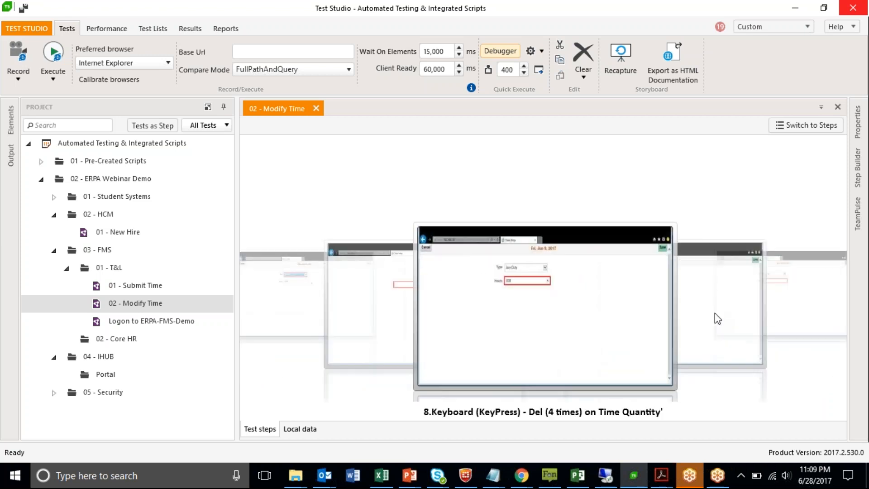
pyautogui.click(716, 313)
pyautogui.doubleClick(716, 314)
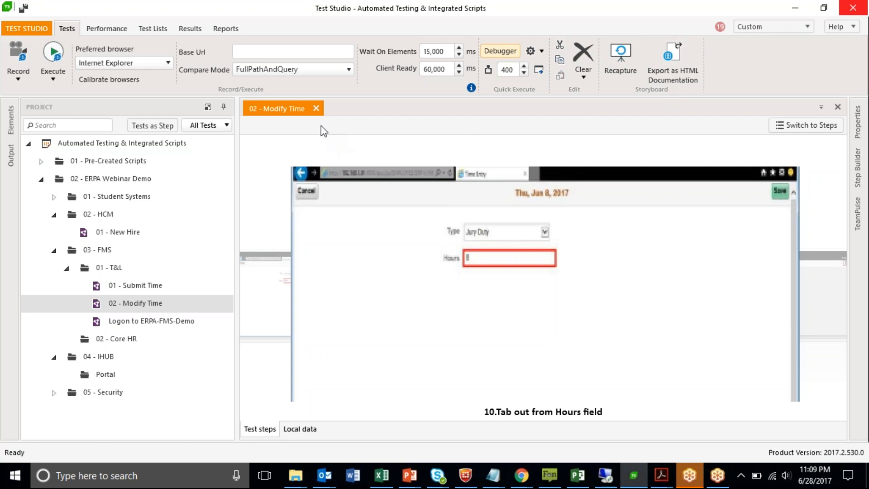
pyautogui.click(805, 127)
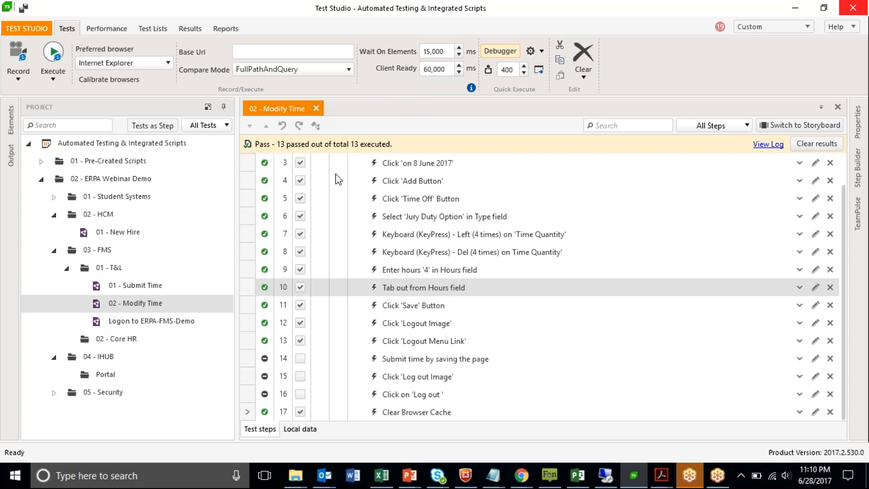
# Step: Close the Modify Time test and execute the 01 - New Hire test from the HCM folder
pyautogui.click(316, 109)
pyautogui.click(127, 233)
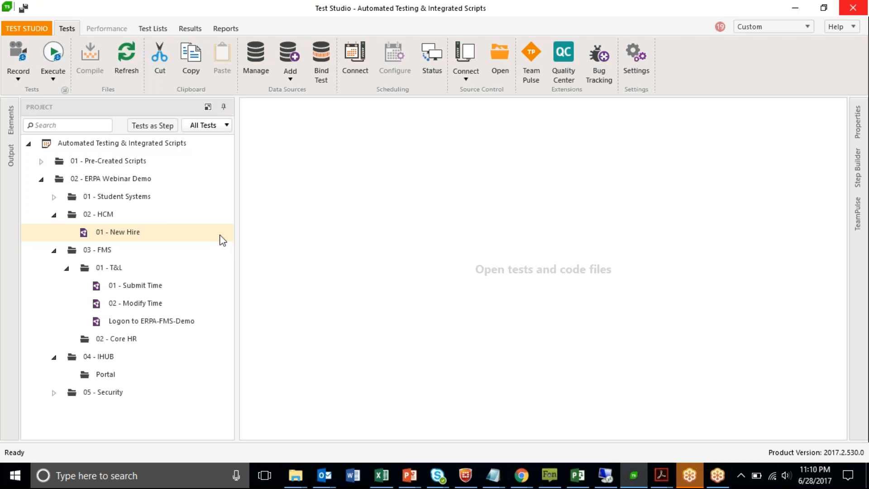
pyautogui.click(56, 57)
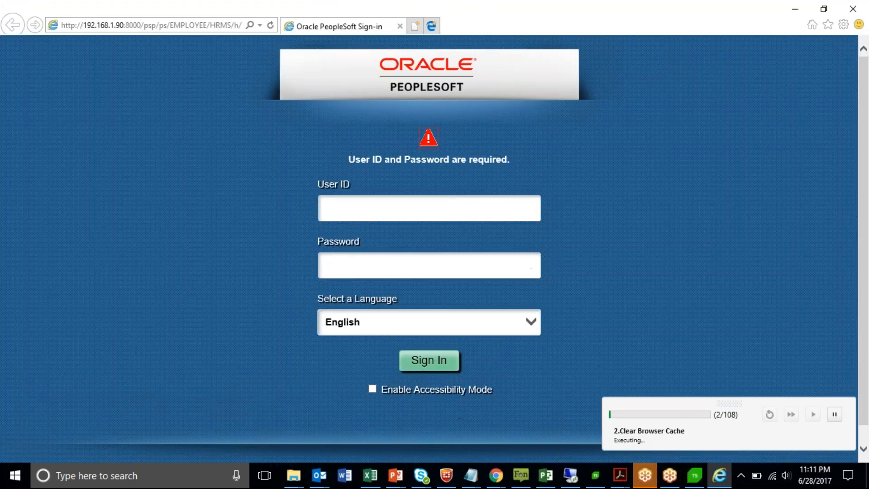
# Step: Sign in to the PeopleSoft HRMS page with the account's user ID and password
pyautogui.click(430, 208)
pyautogui.write('ERPATaaS')
pyautogui.press('Tab')
pyautogui.press('Tab')
pyautogui.click(430, 246)
pyautogui.write('*************')
pyautogui.press('Tab')
pyautogui.press('Return')
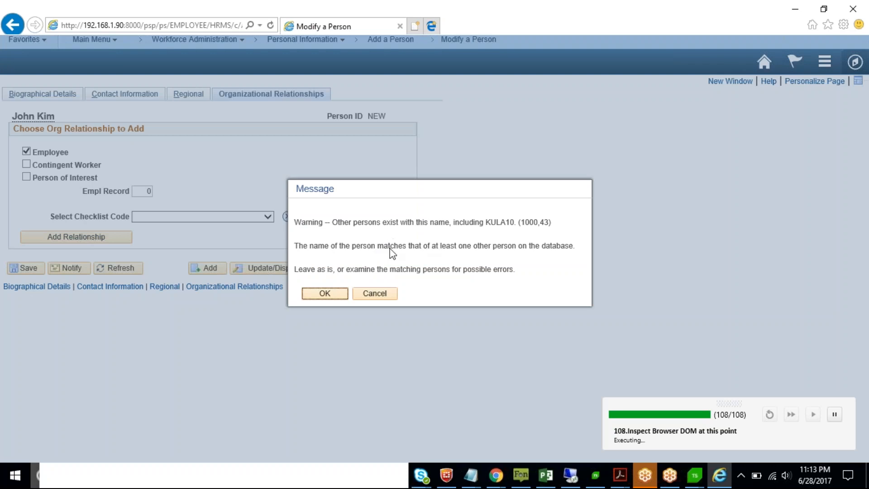
# Step: Accept the duplicate-name message for the new hire and close the DOM Explorer to end the test run
pyautogui.click(326, 293)
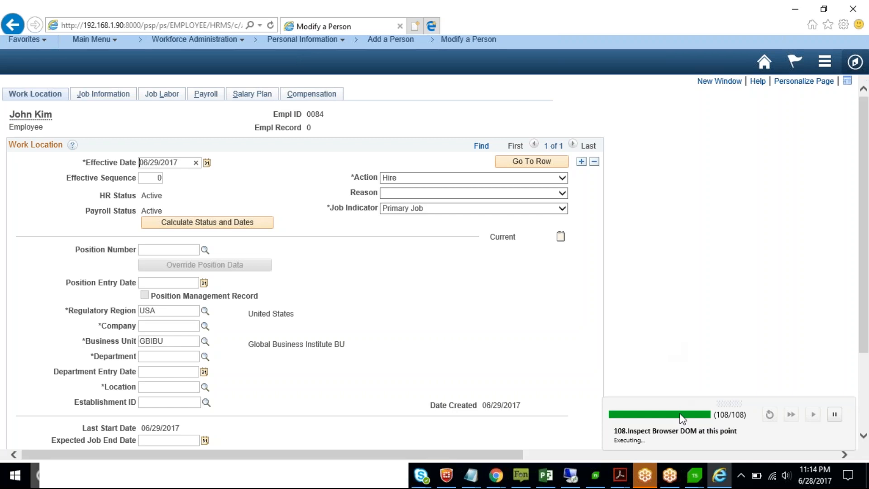
pyautogui.moveTo(694, 475)
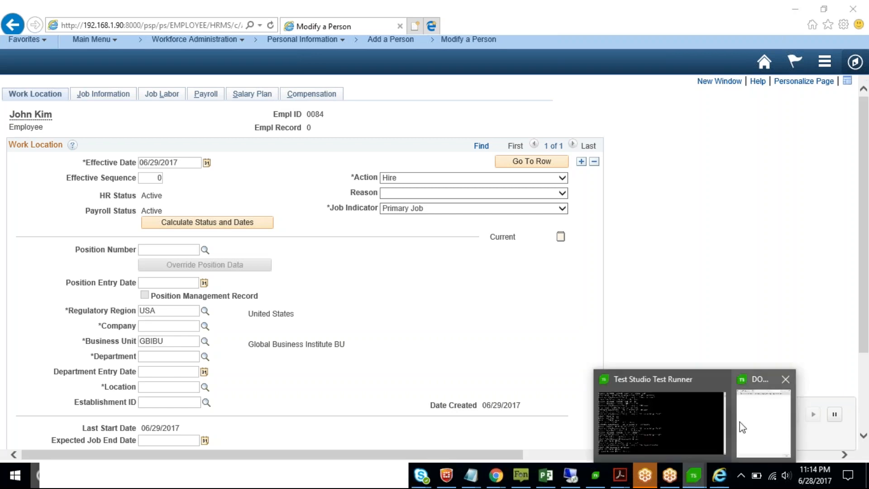
pyautogui.moveTo(742, 428)
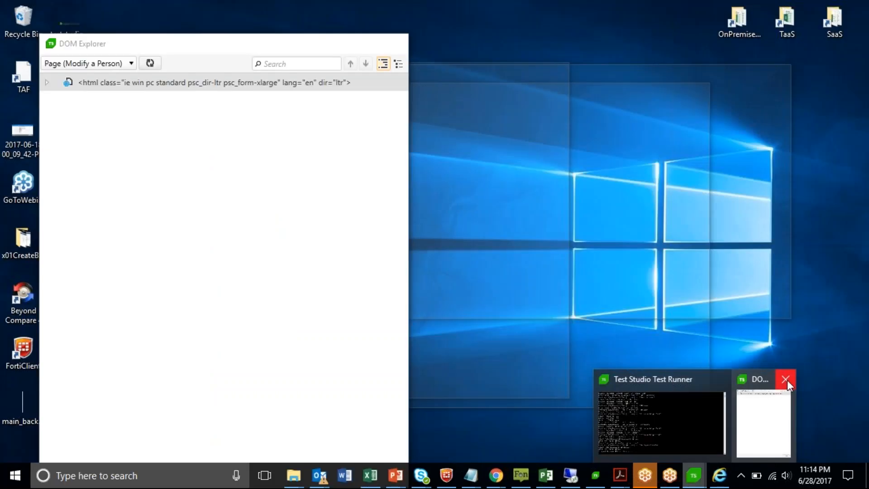
pyautogui.click(786, 380)
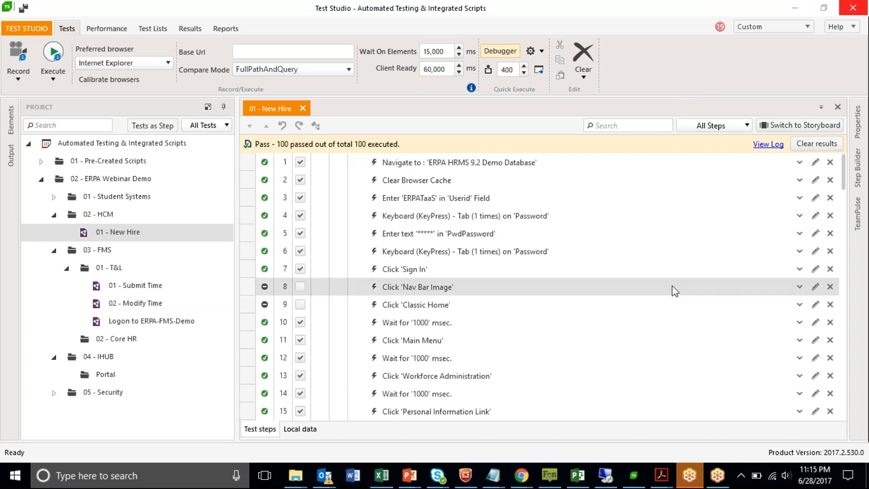
# Step: Review the execution log of the New Hire test down to its last entries, then close it
pyautogui.click(773, 144)
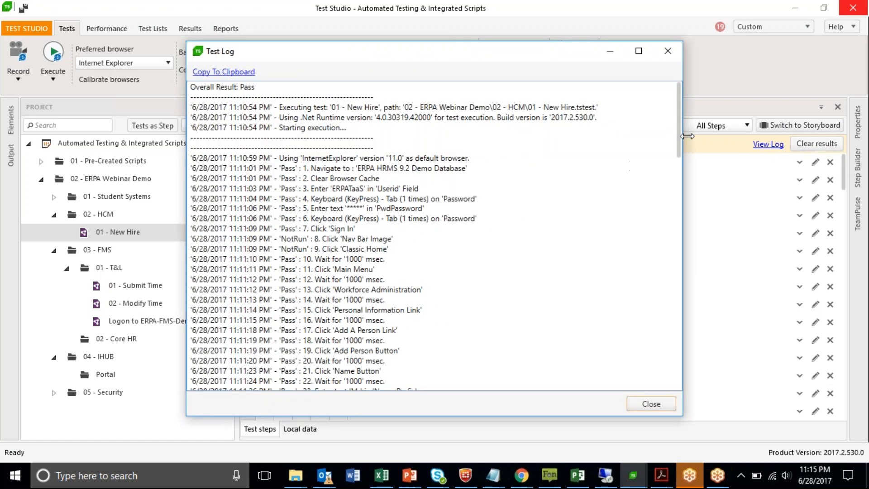
pyautogui.moveTo(680, 134); pyautogui.dragTo(670, 361)
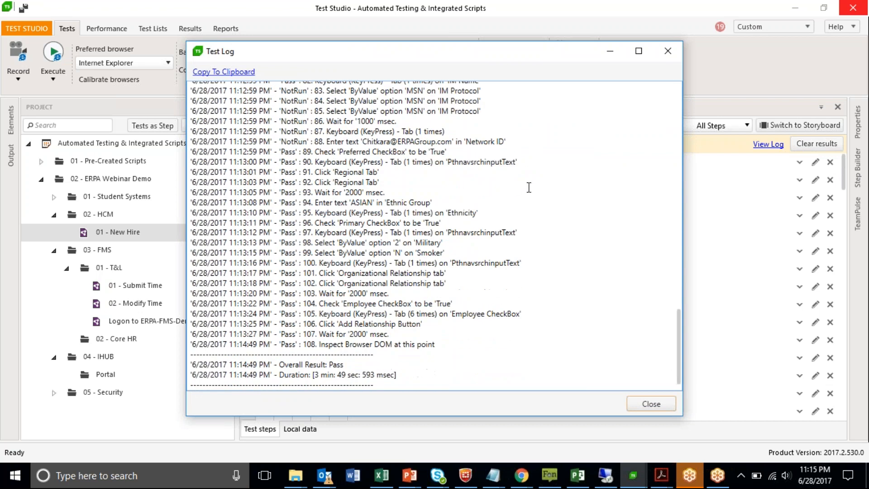
pyautogui.click(450, 252)
pyautogui.click(451, 251)
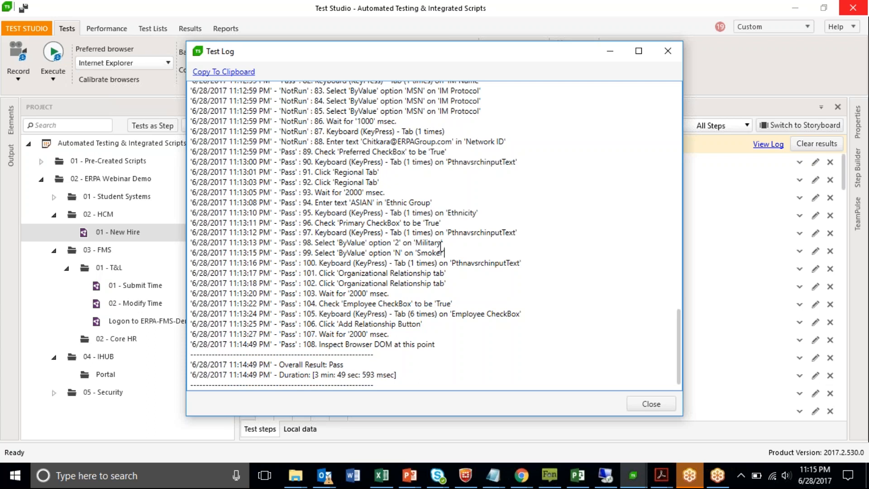
pyautogui.click(652, 405)
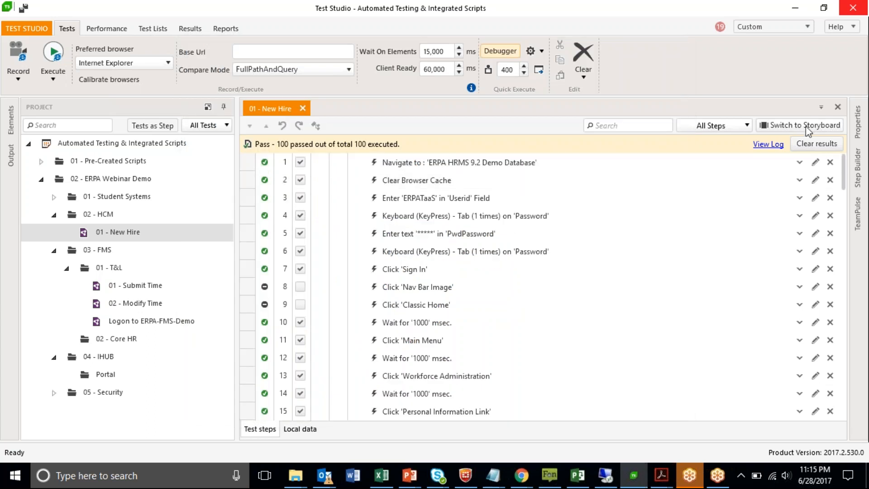
# Step: Browse the New Hire storyboard from the first step to step 32 and return to the step list
pyautogui.click(808, 129)
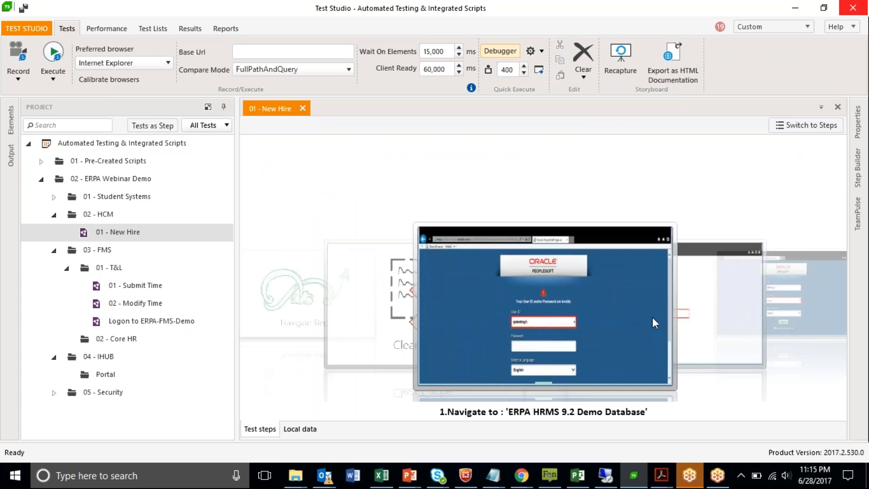
pyautogui.scroll(-6, 789, 298)
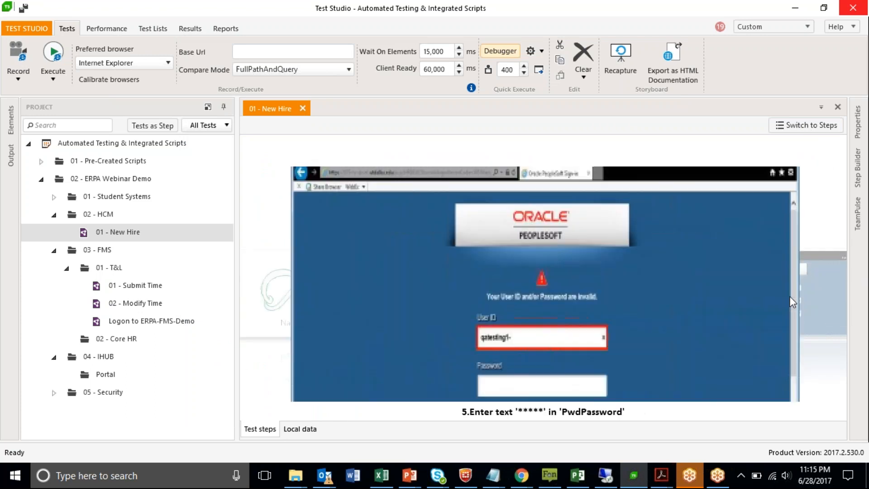
pyautogui.scroll(-5, 819, 297)
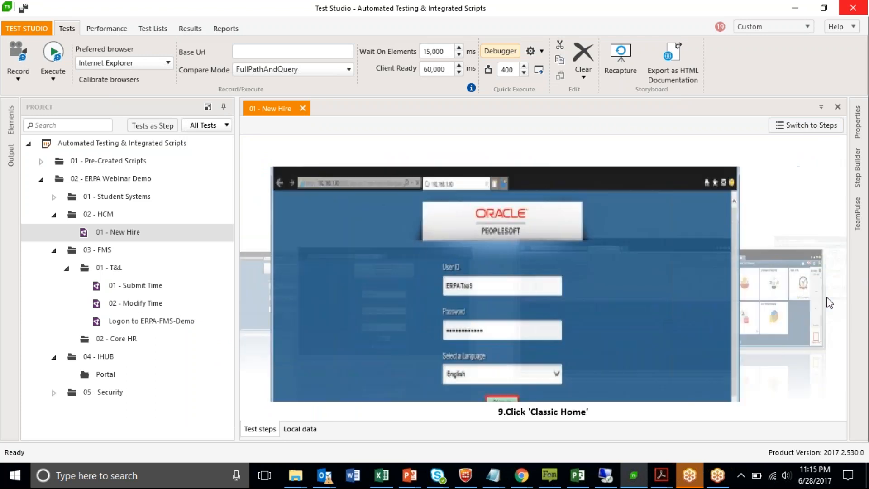
pyautogui.scroll(-6, 830, 302)
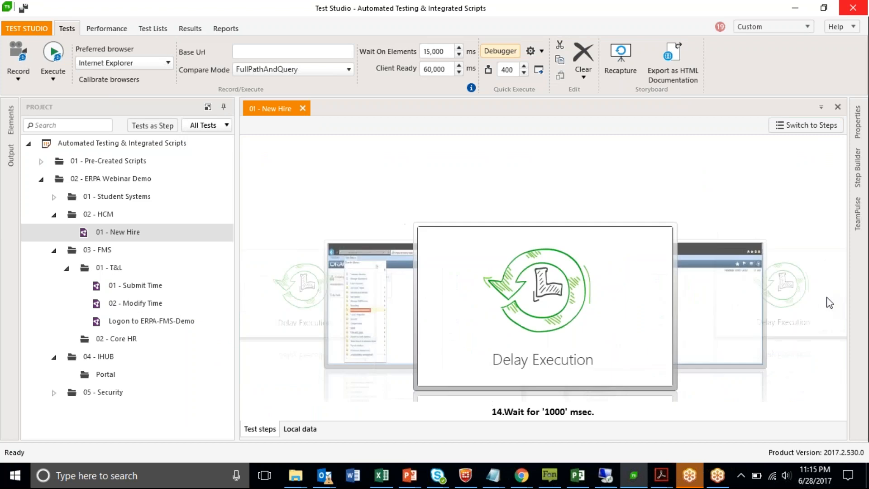
pyautogui.scroll(-8, 830, 302)
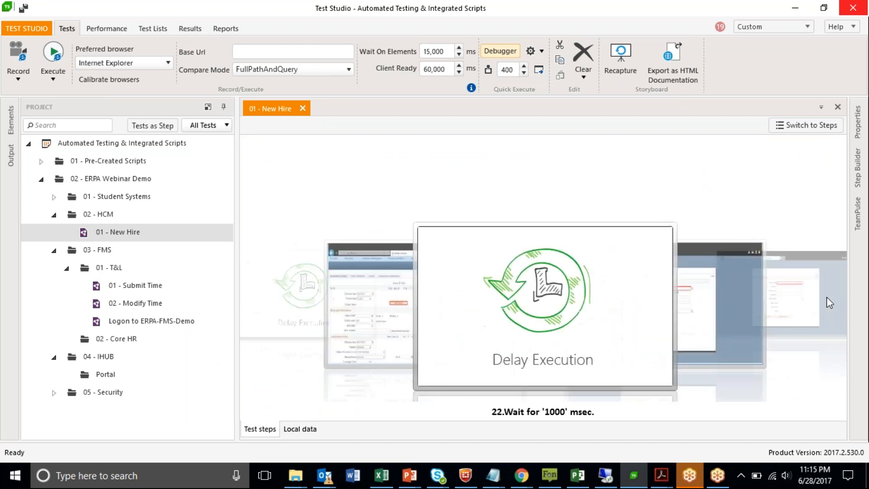
pyautogui.scroll(-2, 827, 297)
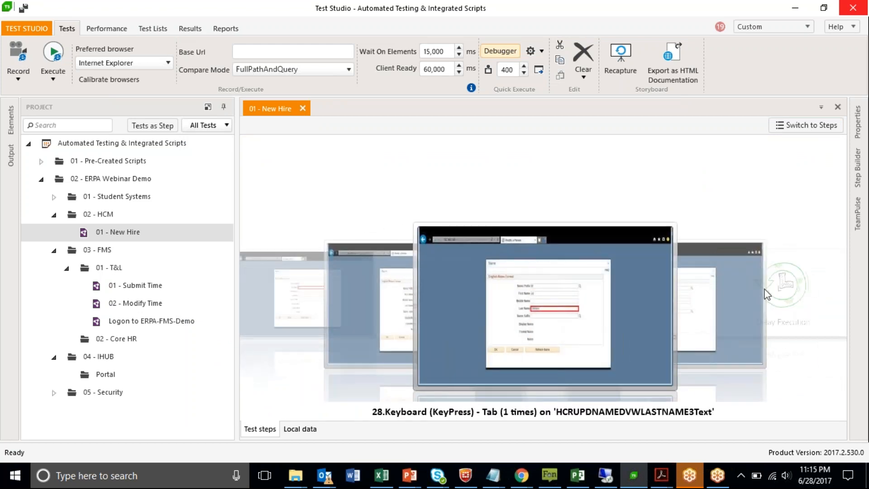
pyautogui.scroll(-2, 801, 302)
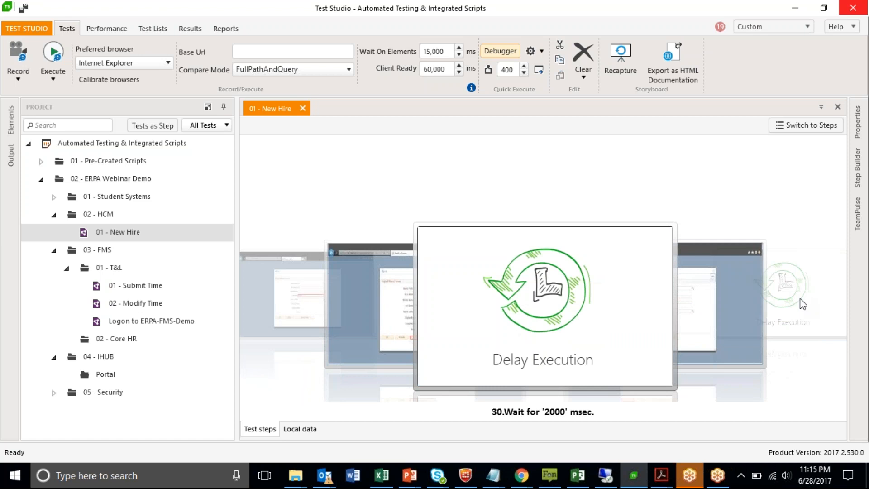
pyautogui.scroll(-2, 803, 304)
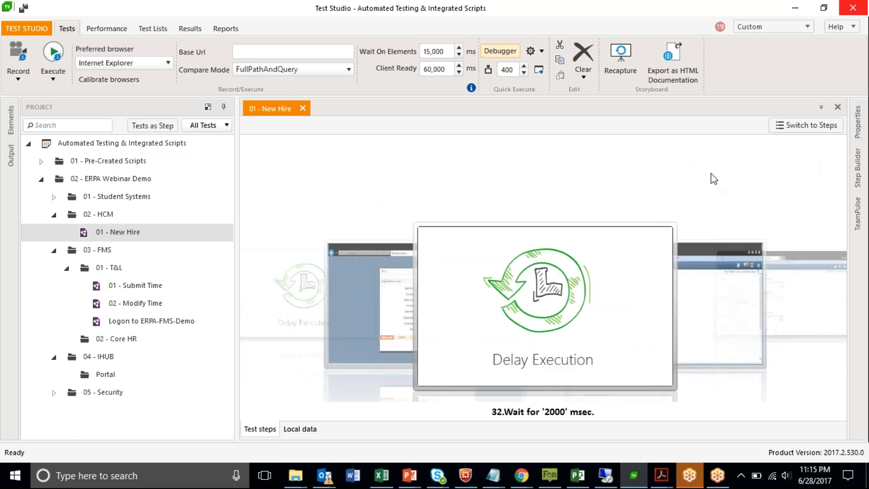
pyautogui.click(859, 122)
pyautogui.click(822, 127)
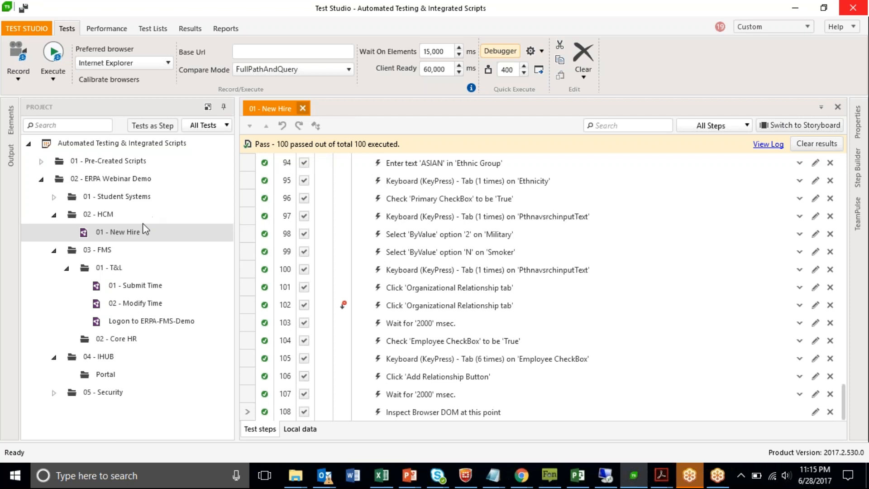
# Step: Expand the 01 - Pre-Created Scripts folder and look through its script folders in the project tree
pyautogui.click(41, 161)
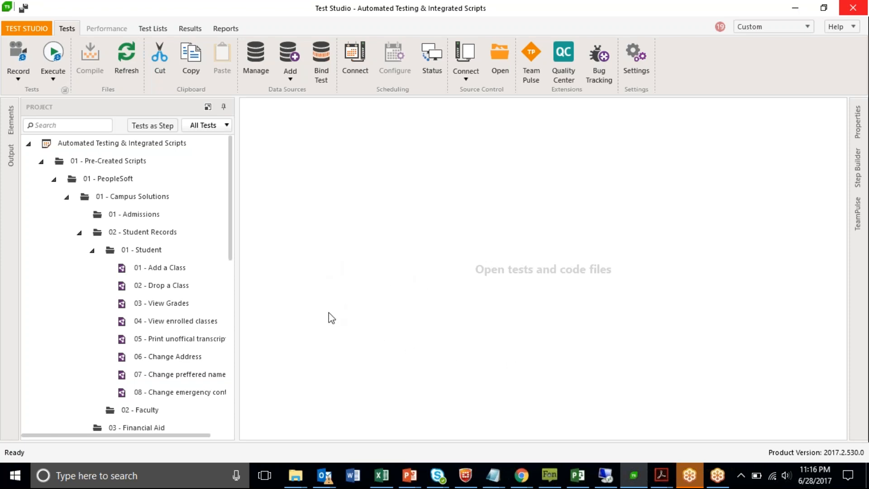
pyautogui.click(230, 285)
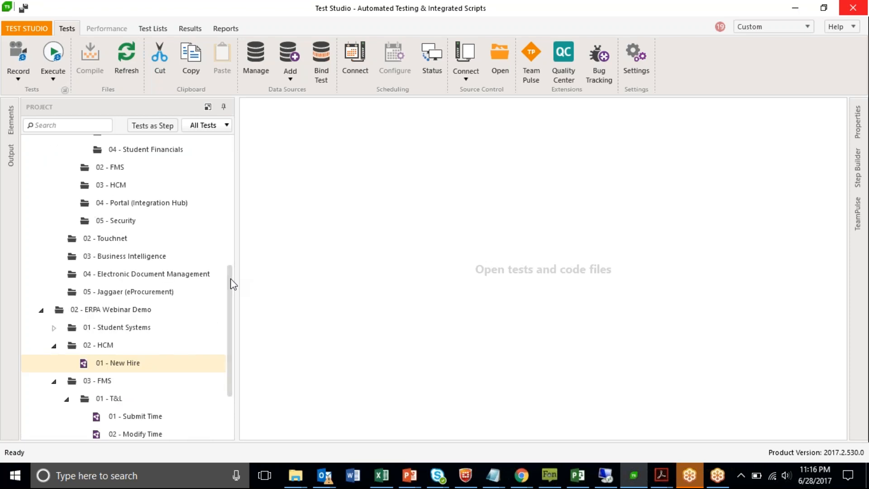
pyautogui.click(230, 174)
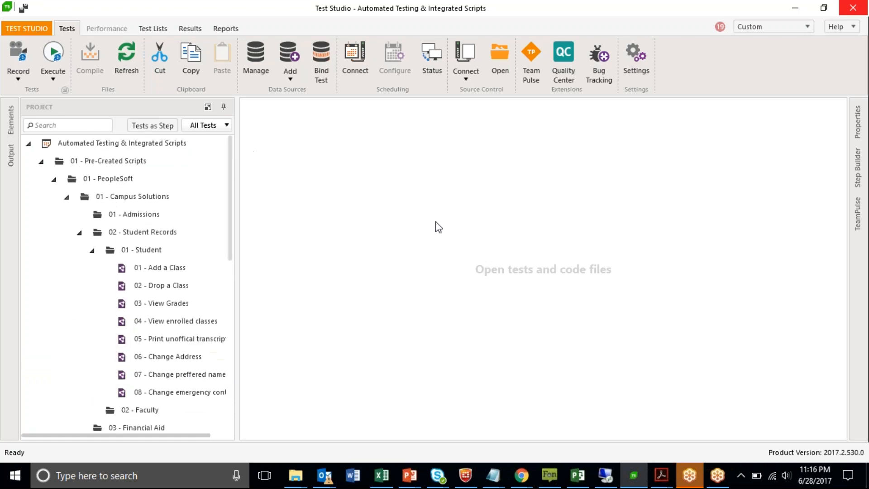